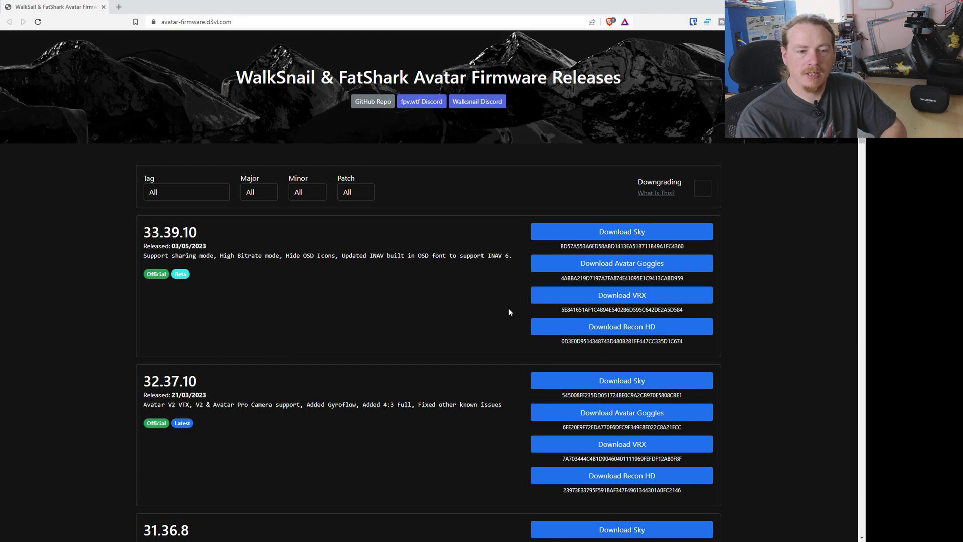
# Tick Downgrading to show each release's downgrade version, and highlight the 90.40 downgrade number under 32.37.10.
pyautogui.scroll(-5, 317, 285)
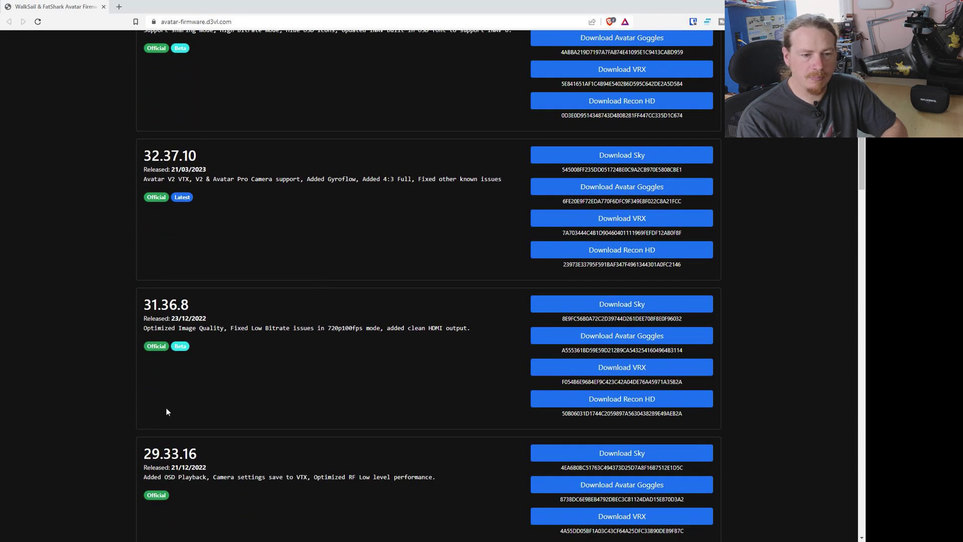
pyautogui.scroll(-8, 180, 426)
pyautogui.scroll(7, 200, 423)
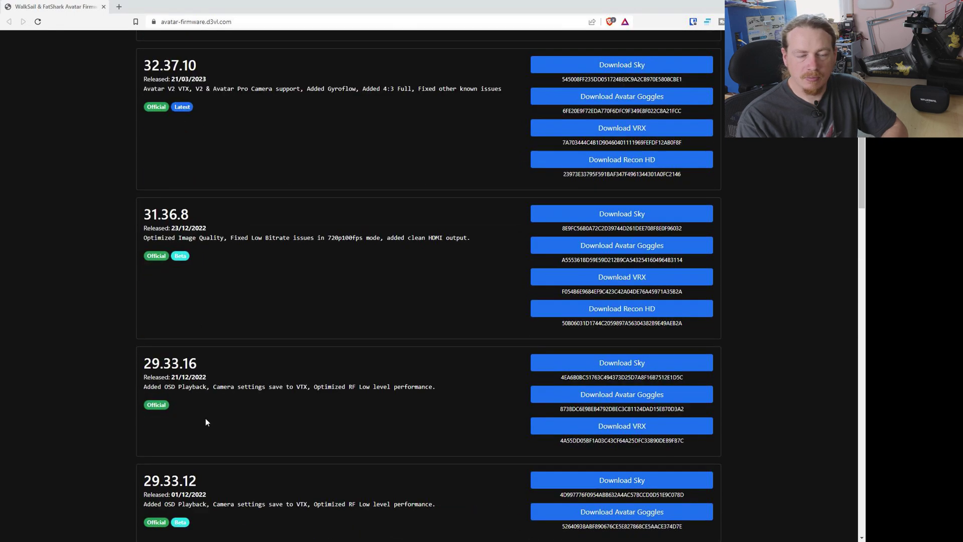
pyautogui.scroll(7, 206, 421)
pyautogui.scroll(-1, 204, 412)
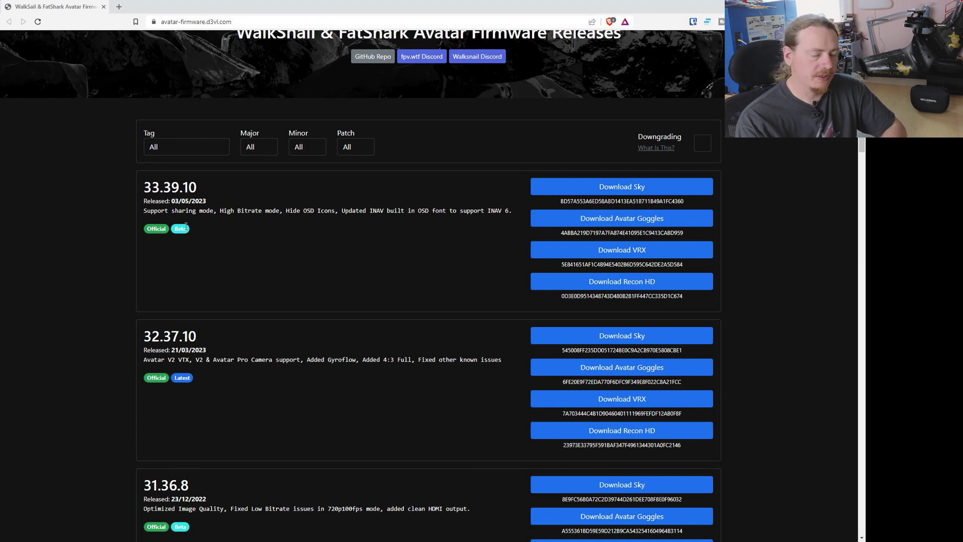
pyautogui.scroll(-1, 188, 232)
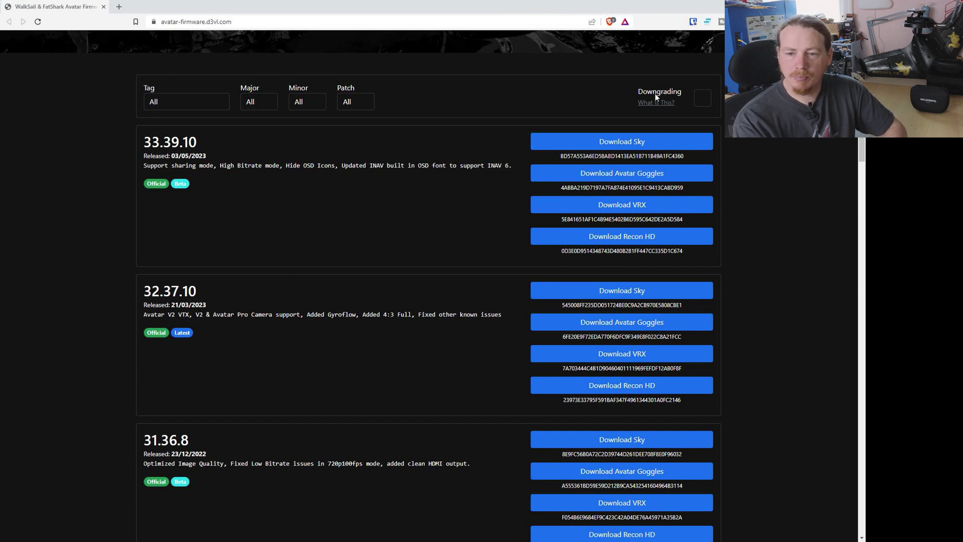
pyautogui.click(705, 101)
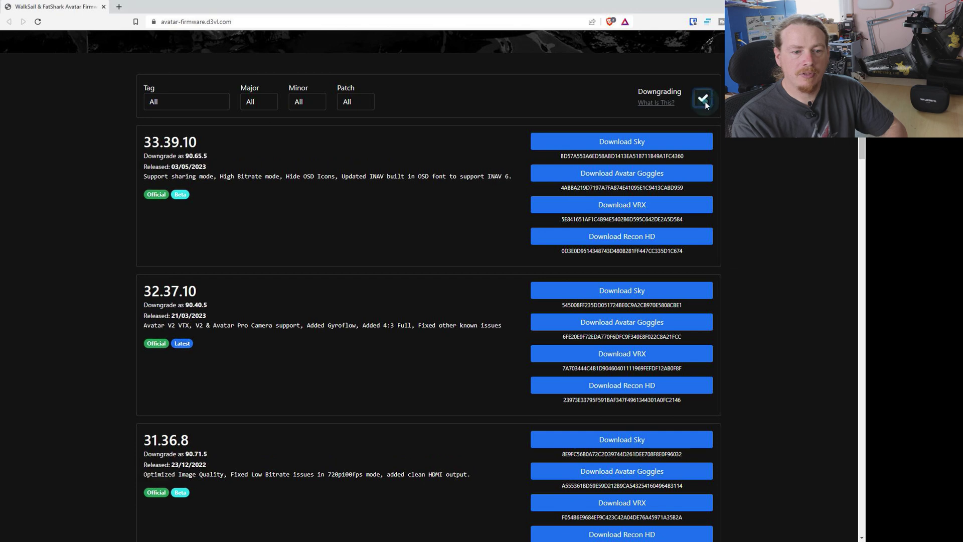
pyautogui.click(186, 303)
pyautogui.moveTo(199, 306); pyautogui.dragTo(200, 303)
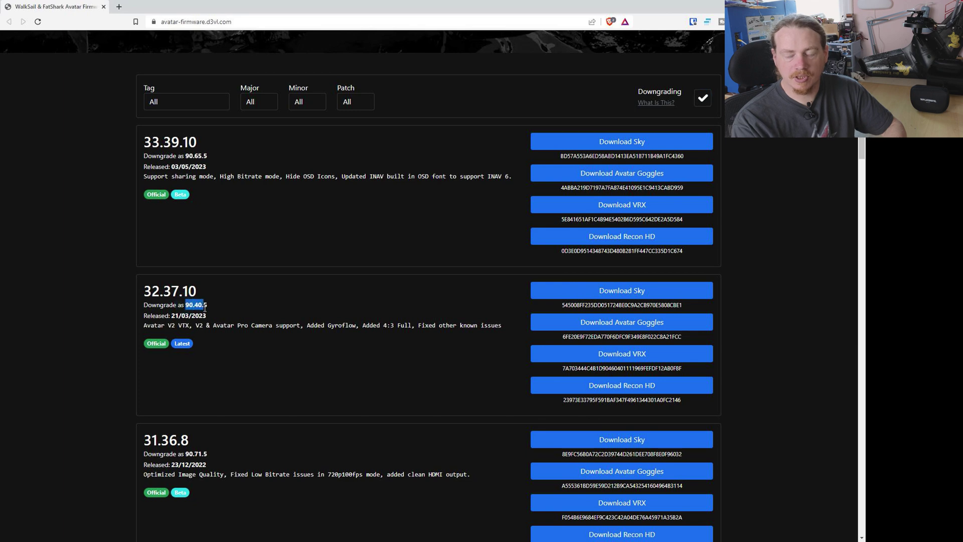
pyautogui.click(278, 313)
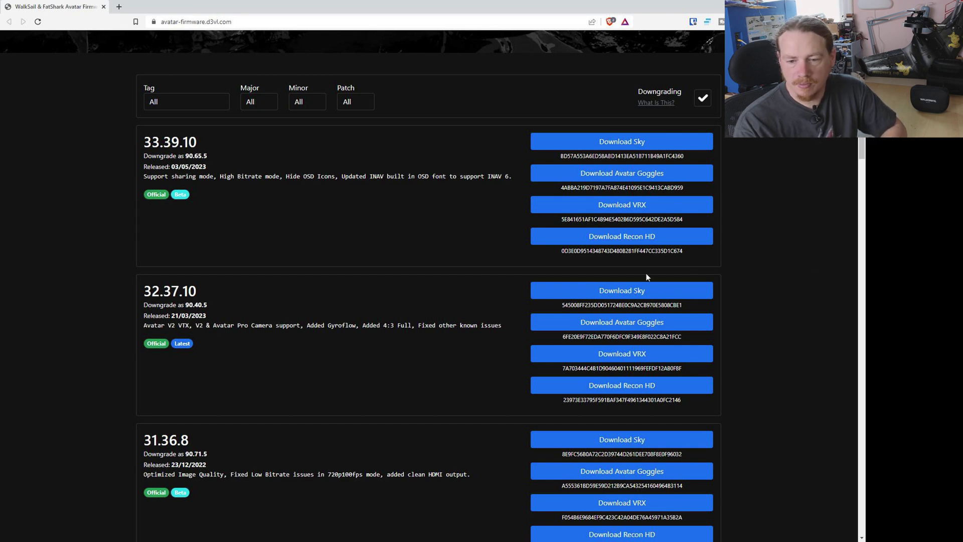
# Download the 32.37.10 Avatar Goggles and Sky images, saving both to the Desktop.
pyautogui.click(624, 323)
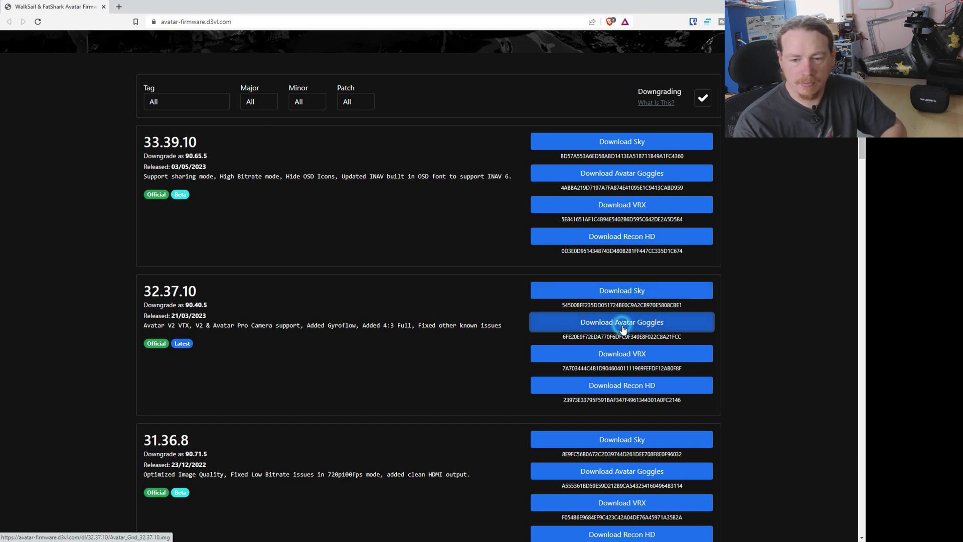
pyautogui.click(37, 251)
pyautogui.click(475, 315)
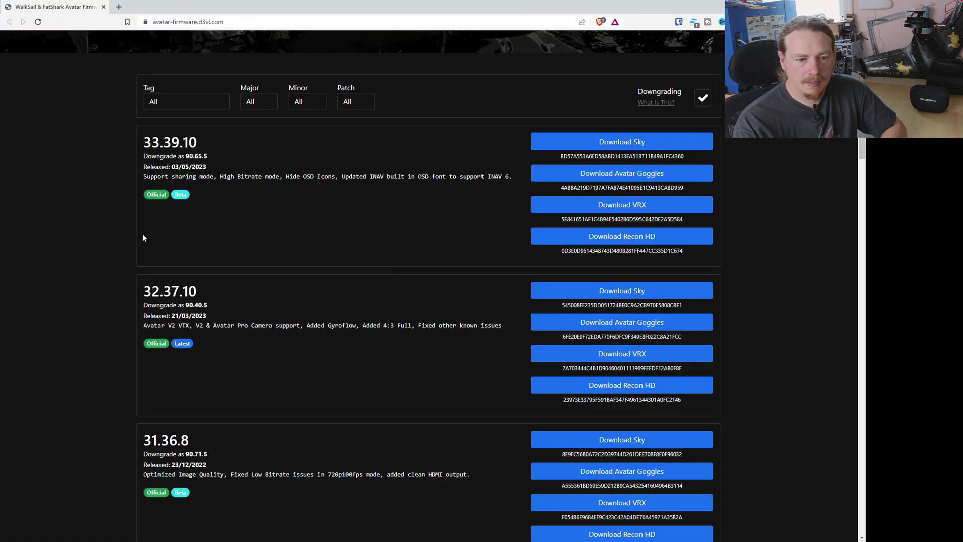
pyautogui.click(635, 296)
pyautogui.click(470, 312)
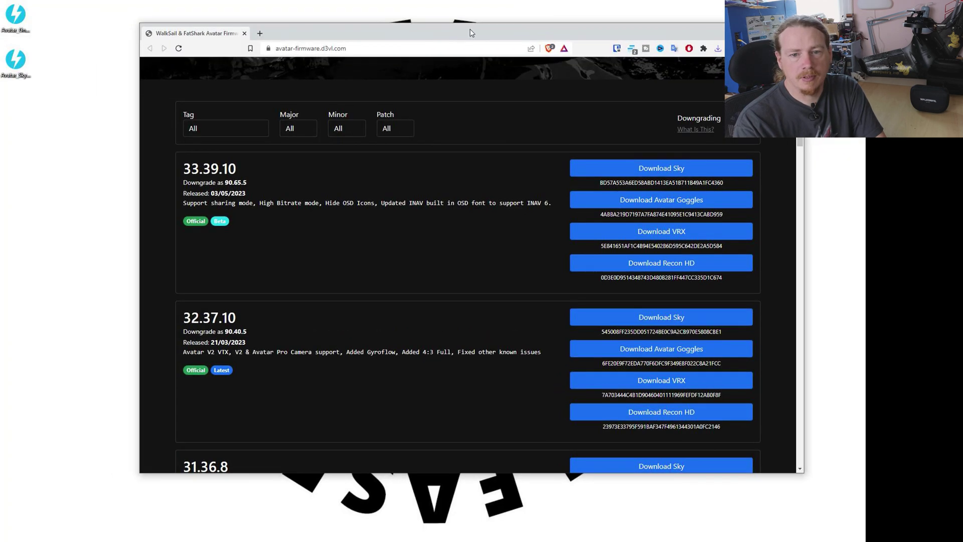
# Move the browser window up and right, then box-select both downloaded .img files on the Desktop.
pyautogui.moveTo(472, 33); pyautogui.dragTo(528, 13)
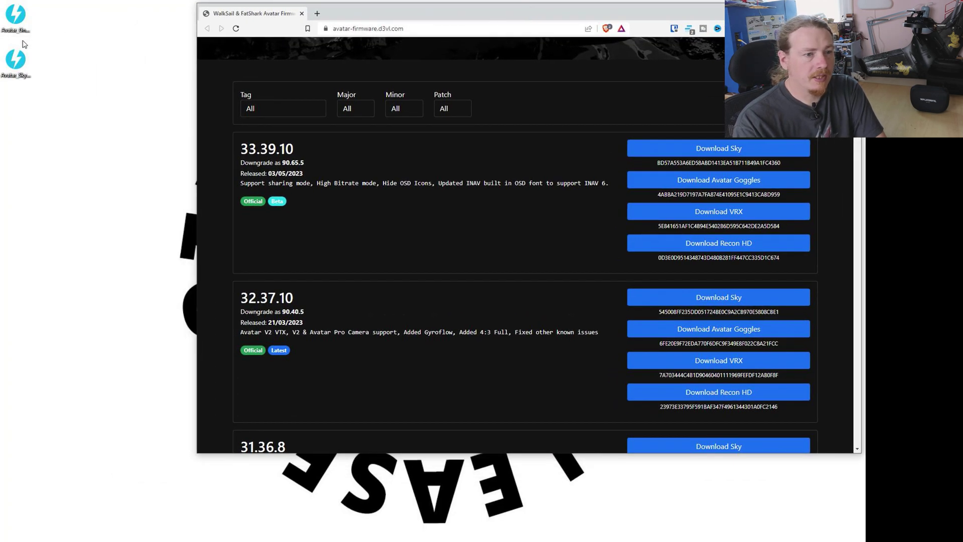
pyautogui.moveTo(47, 88); pyautogui.dragTo(150, 332)
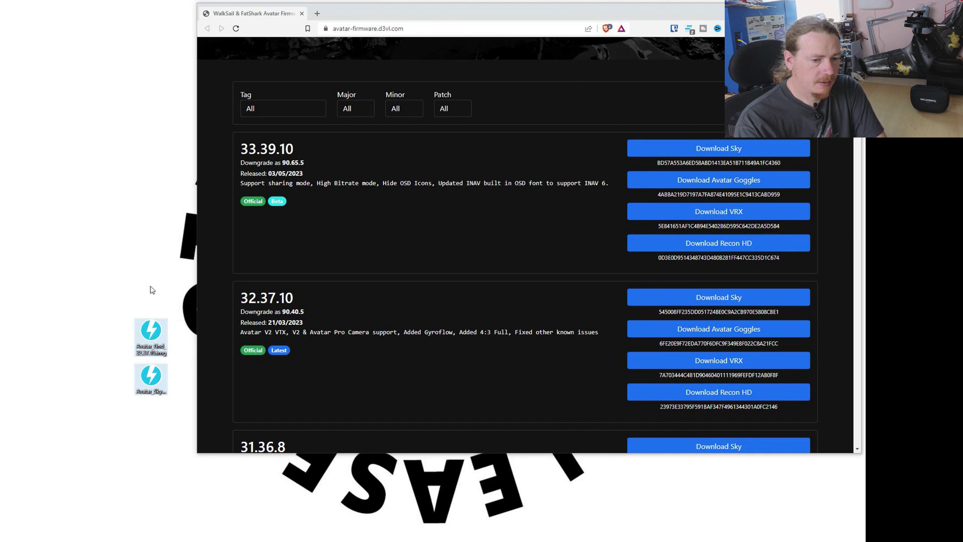
# Rename the ground image from Avatar_Gnd_32.37.10.img to Avatar_Gnd_90.40.5.img.
pyautogui.click(152, 290)
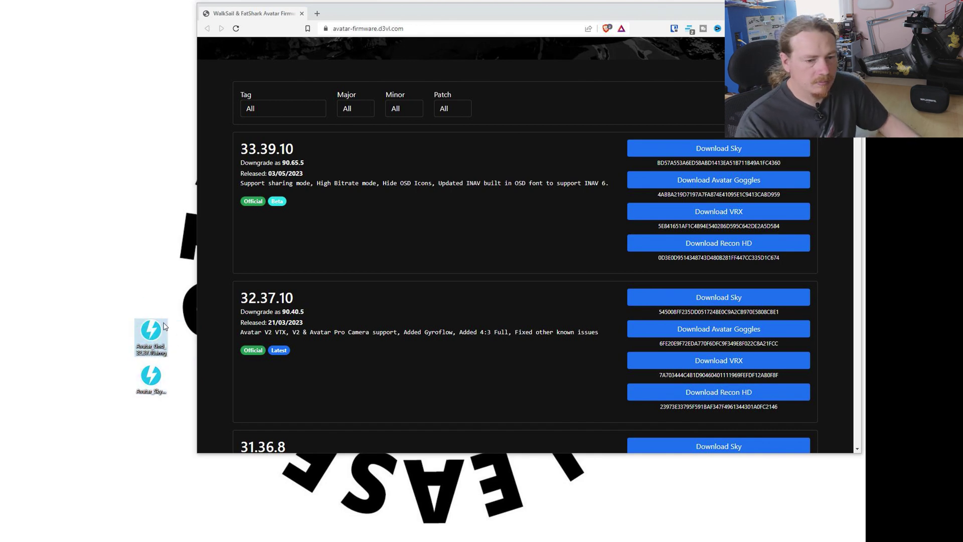
pyautogui.rightClick(151, 339)
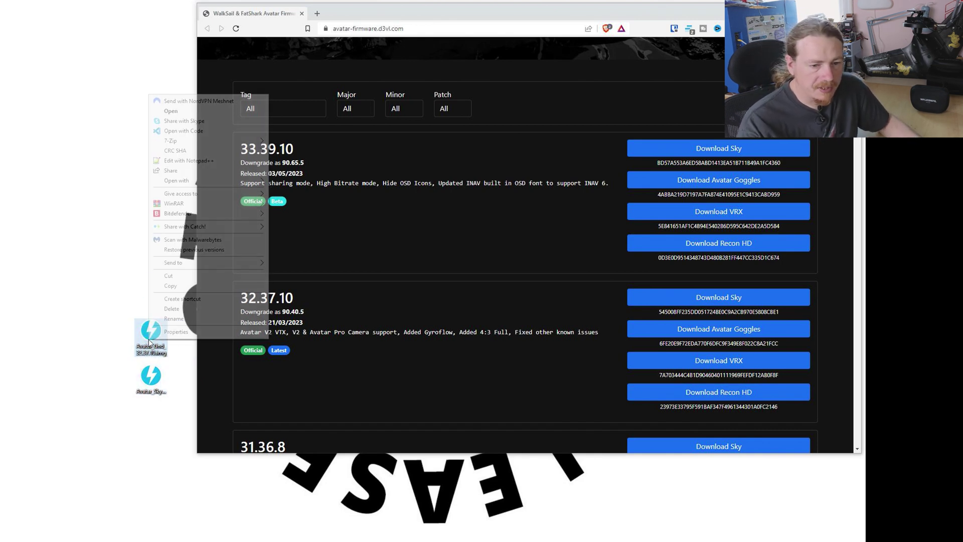
pyautogui.click(173, 318)
pyautogui.press('Right')
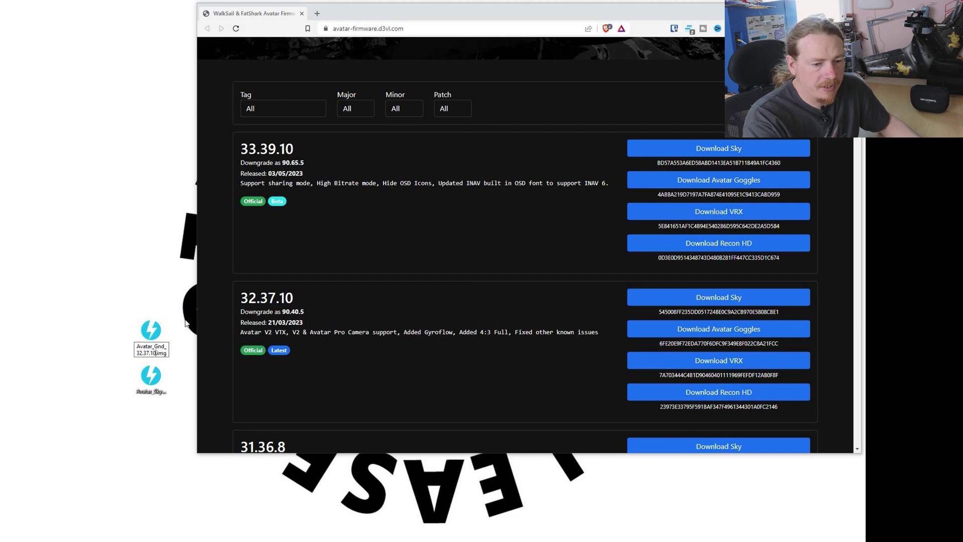
pyautogui.press('Delete')
pyautogui.press('Delete')
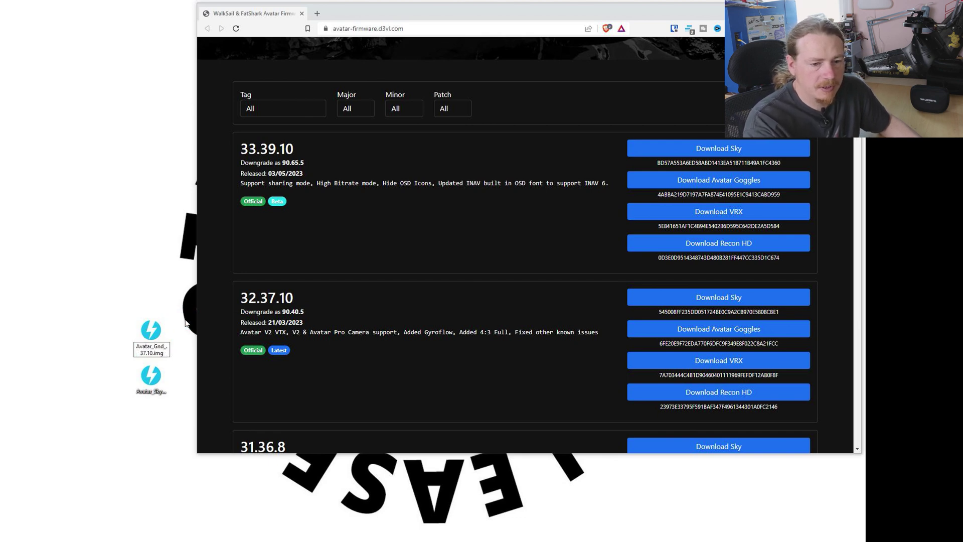
pyautogui.write('90')
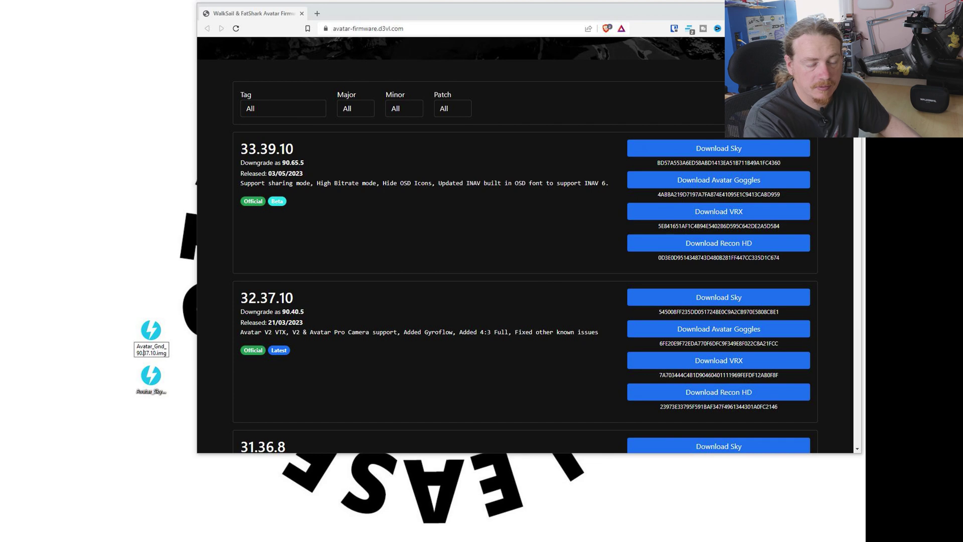
pyautogui.press('Delete')
pyautogui.press('Delete')
pyautogui.press('Delete')
pyautogui.write('.')
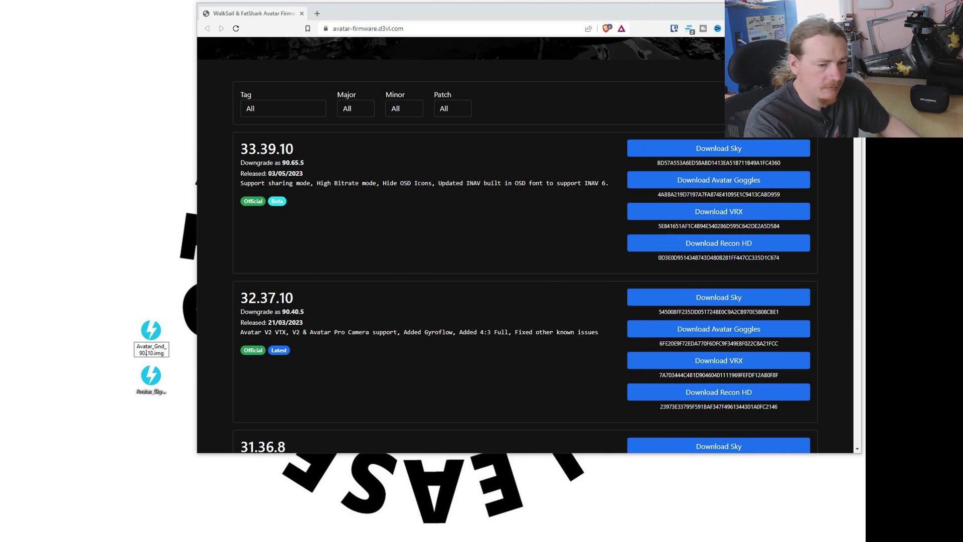
pyautogui.write('40.')
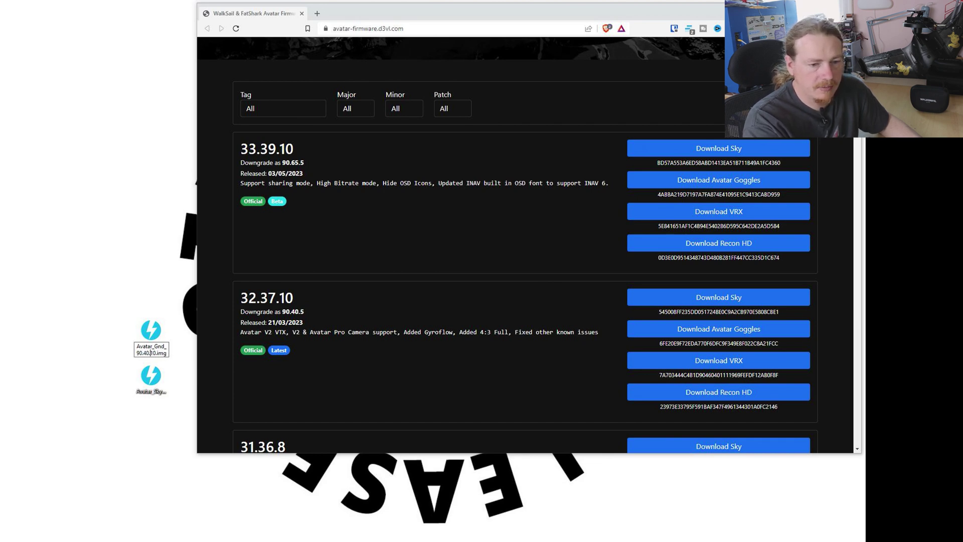
pyautogui.press('Delete')
pyautogui.press('Delete')
pyautogui.press('Delete')
pyautogui.press('Return')
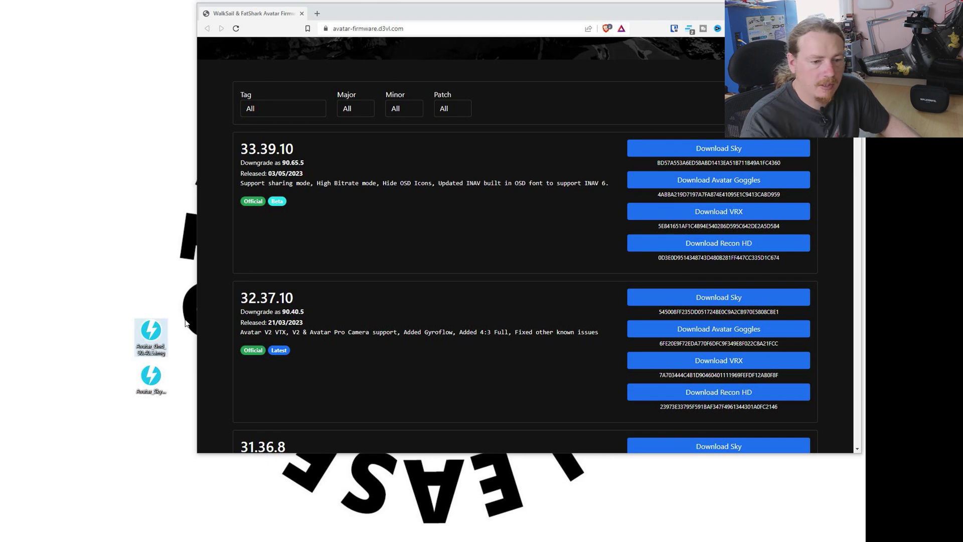
# Rename the Sky image to Avatar_Sky_90.40.5.img.
pyautogui.click(149, 381)
pyautogui.press('F2')
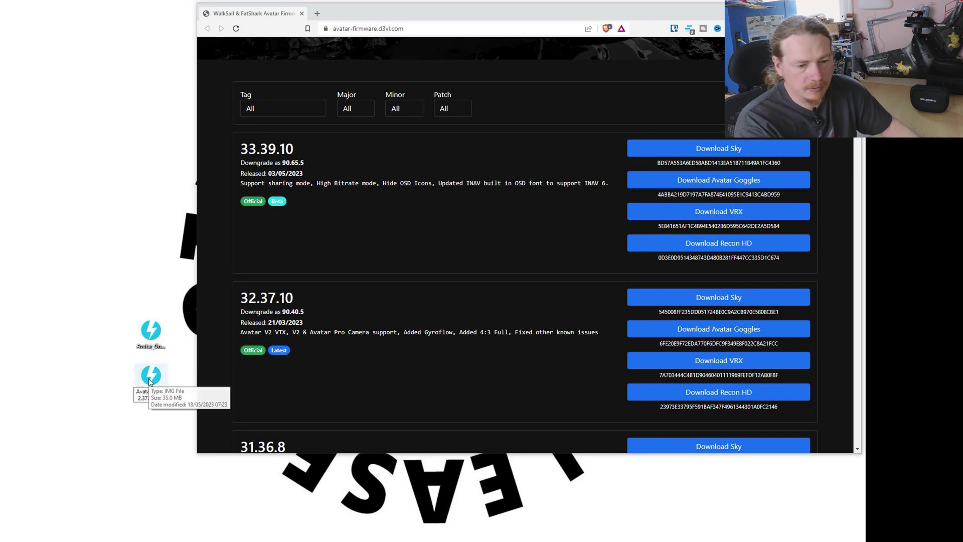
pyautogui.click(164, 391)
pyautogui.press('Delete')
pyautogui.write('90.40.5')
pyautogui.press('Delete')
pyautogui.press('Delete')
pyautogui.press('Delete')
pyautogui.press('Delete')
pyautogui.press('Delete')
pyautogui.press('Delete')
pyautogui.press('Delete')
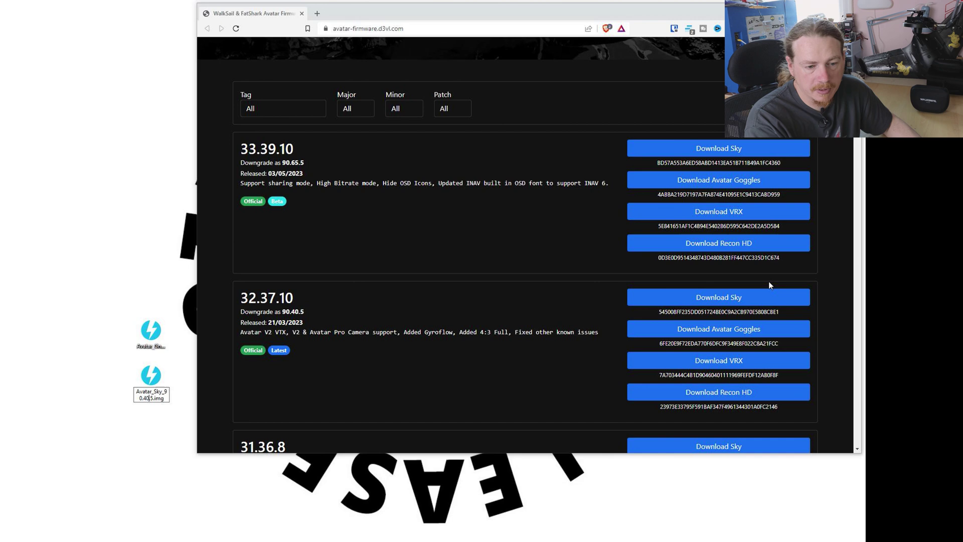
pyautogui.press('Return')
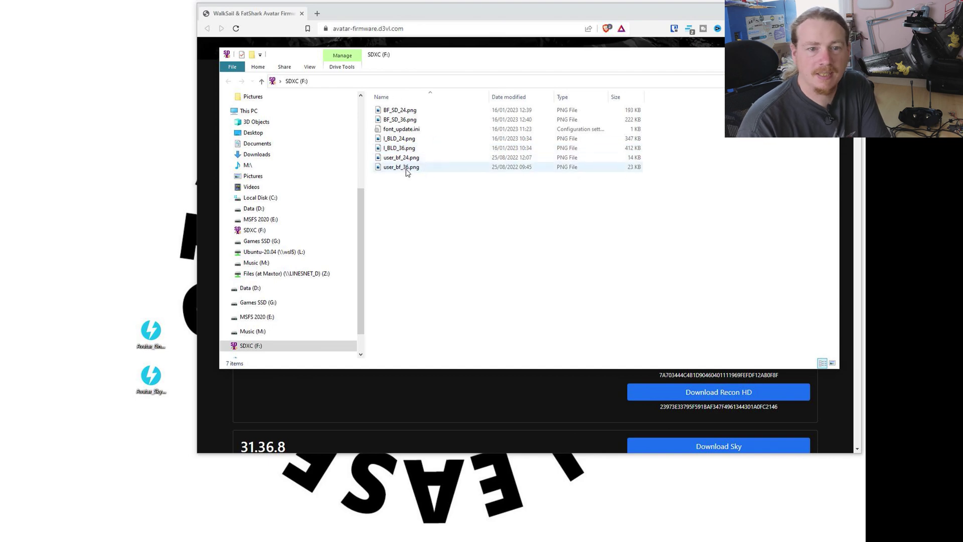
# Drag Avatar_Gnd_90.40.5.img from the Desktop onto the SDXC (F:) card, copying it without properties.
pyautogui.moveTo(474, 49); pyautogui.dragTo(437, 57)
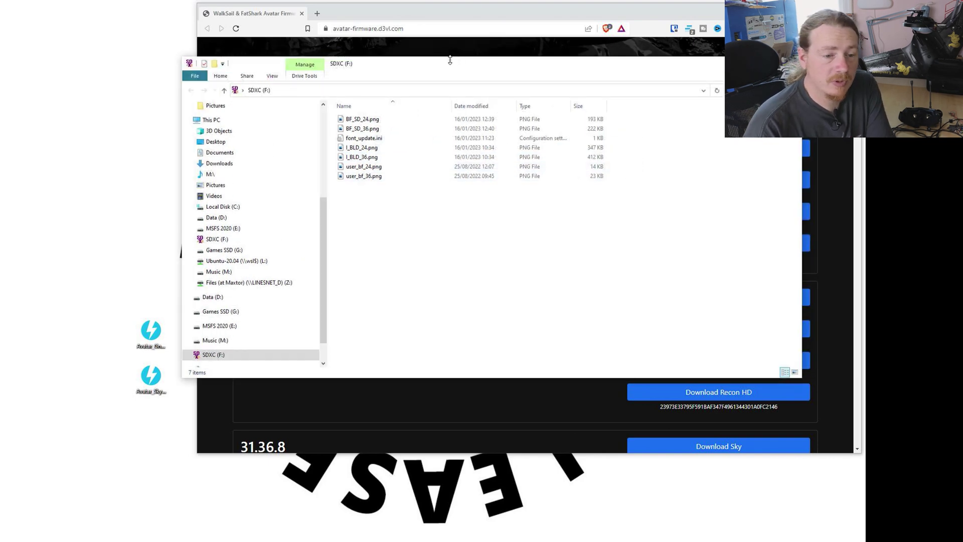
pyautogui.click(151, 332)
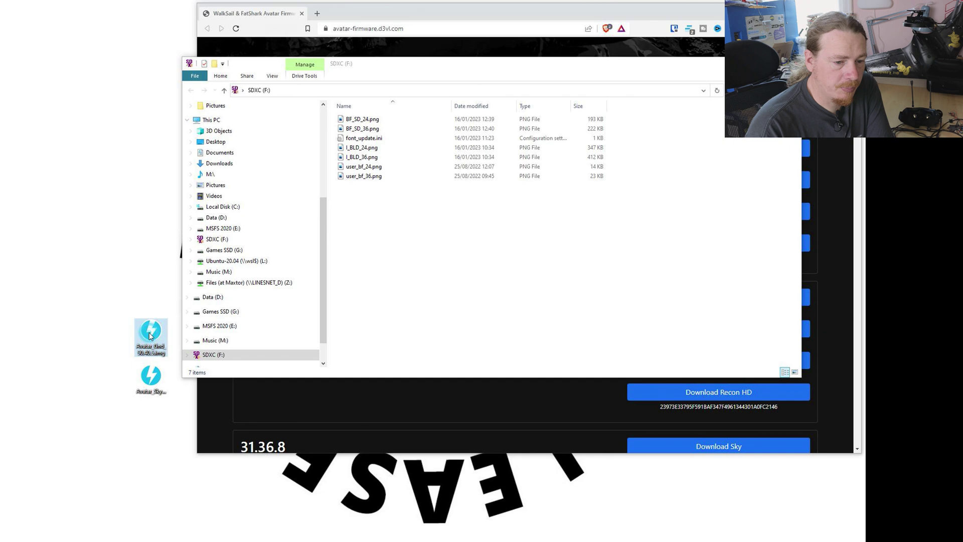
pyautogui.click(150, 383)
pyautogui.click(152, 334)
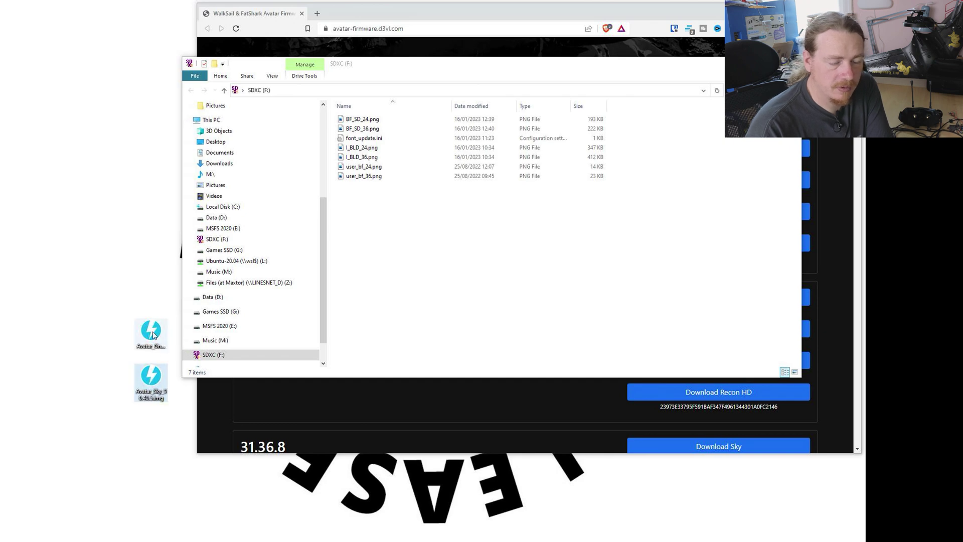
pyautogui.moveTo(151, 333); pyautogui.dragTo(450, 233)
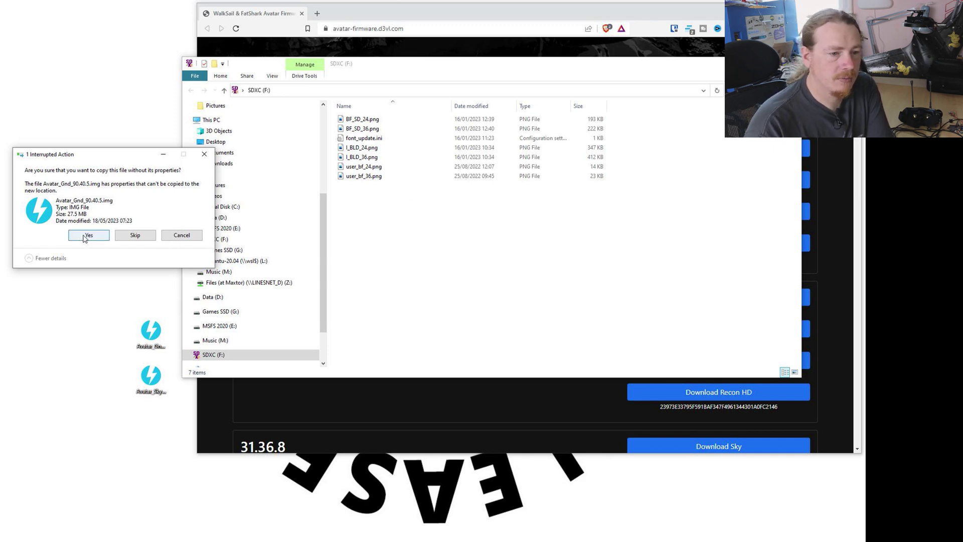
pyautogui.click(85, 236)
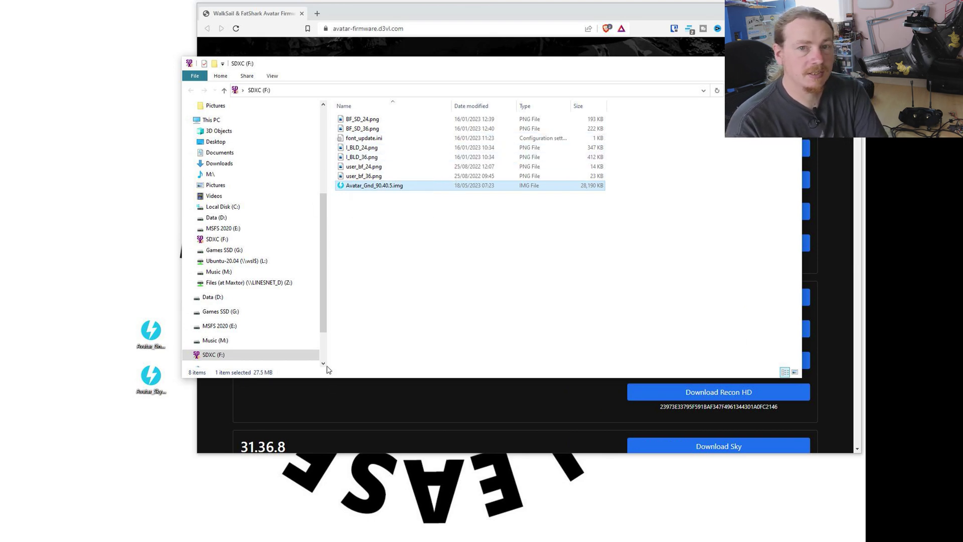
# Close the SDXC (F:) File Explorer window with Alt+F4.
pyautogui.hotkey('alt', 'F4')
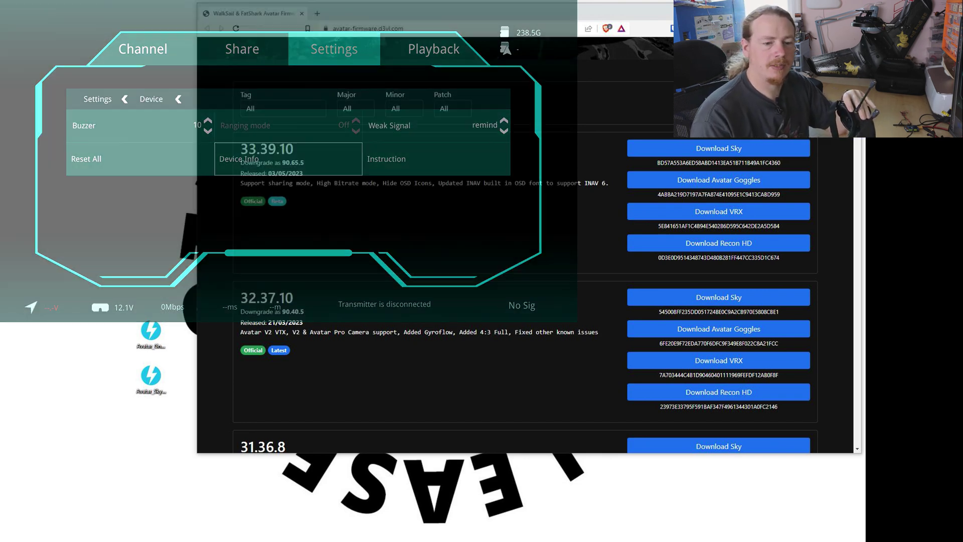
# Leave the goggles menu and go back to the firmware releases page.
pyautogui.click(151, 333)
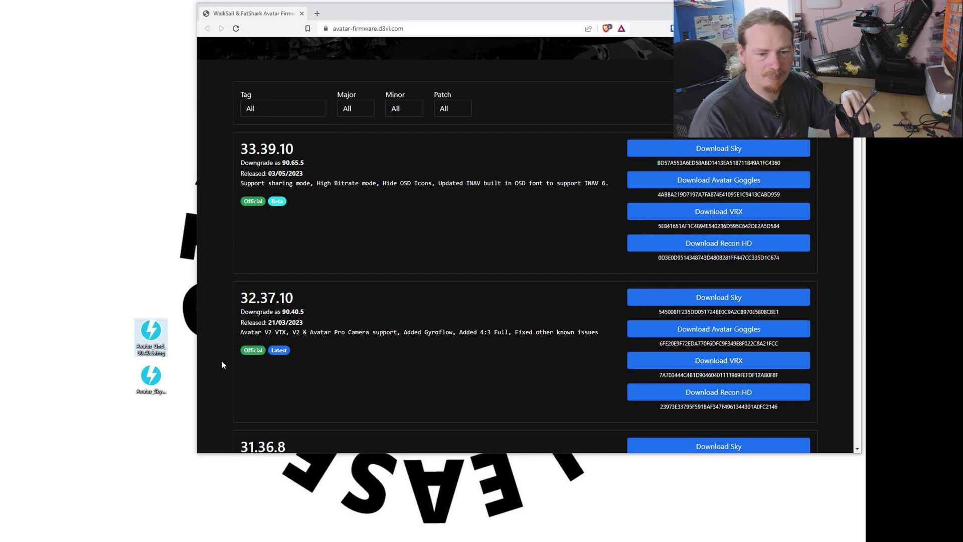
# Scroll the firmware releases page back to the top.
pyautogui.scroll(-3, 250, 343)
pyautogui.scroll(-3, 256, 345)
pyautogui.scroll(7, 257, 346)
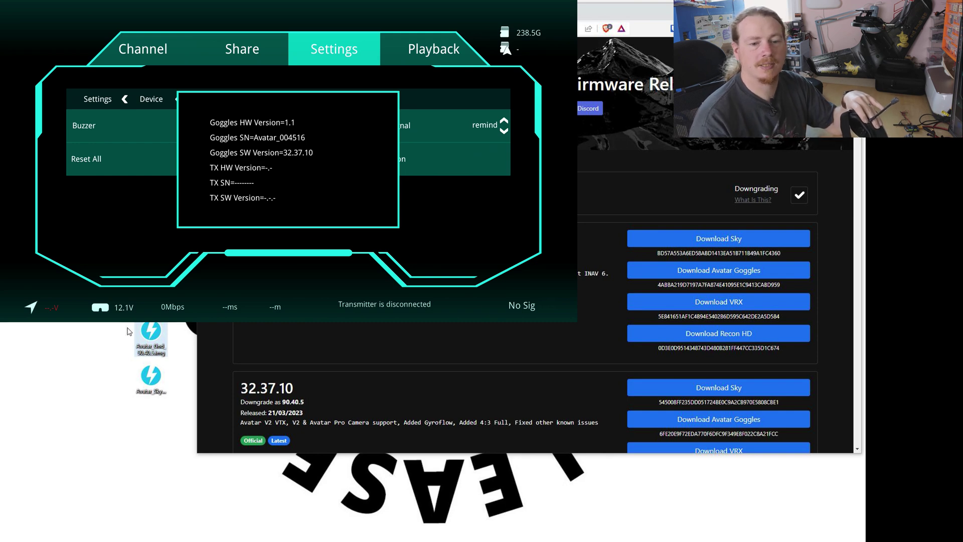
# Highlight the 32.37.10 release heading to match the goggles' reported software version.
pyautogui.moveTo(238, 389); pyautogui.dragTo(298, 386)
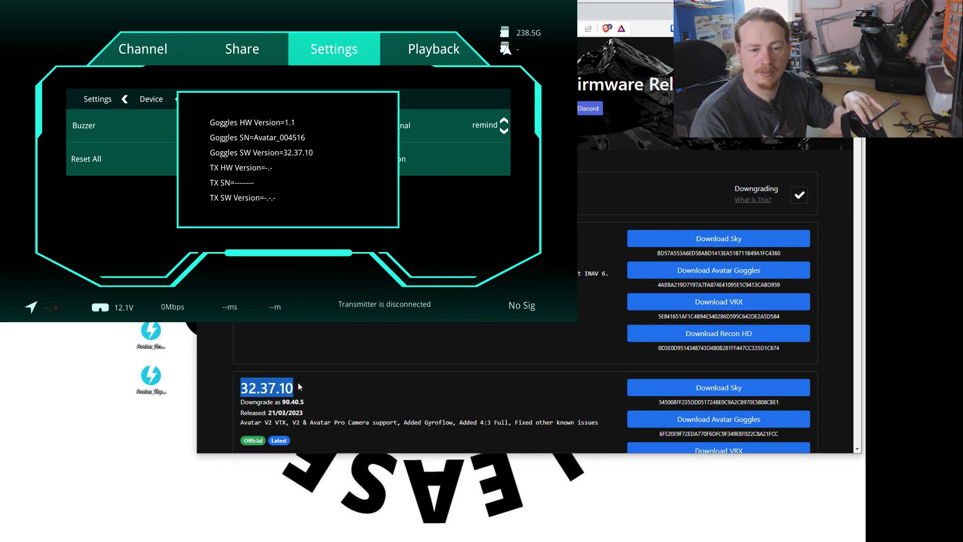